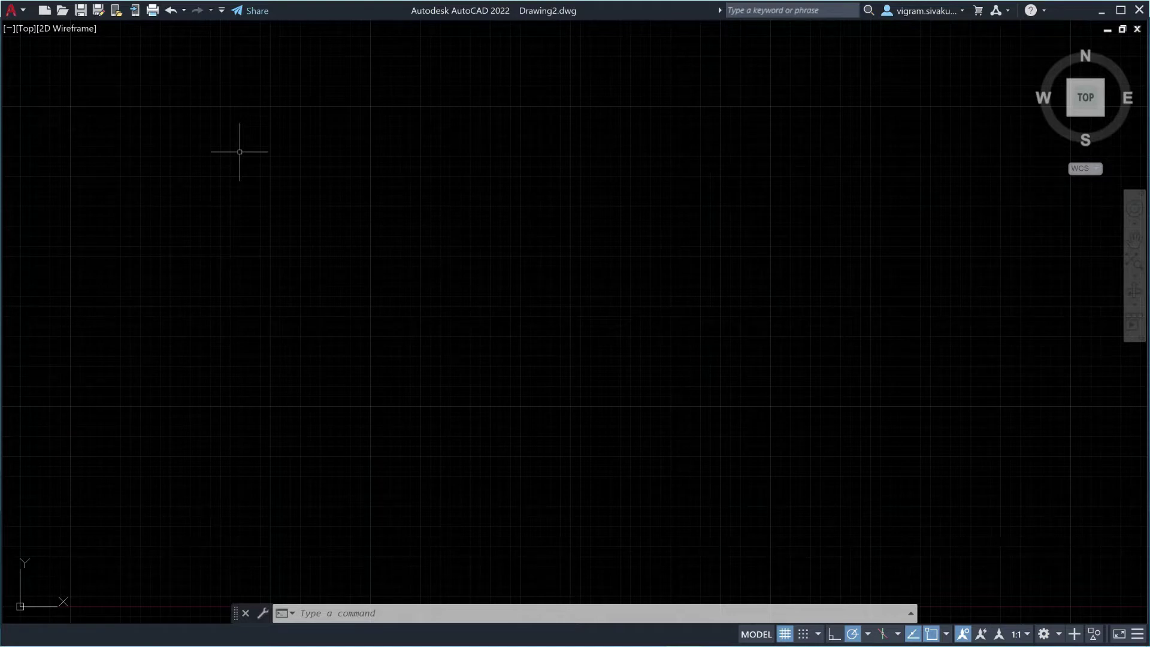
Step: Restore the ribbon with RIBBON, then turn on File Tabs and Layout Tabs from the View tab
type("RIBBON")
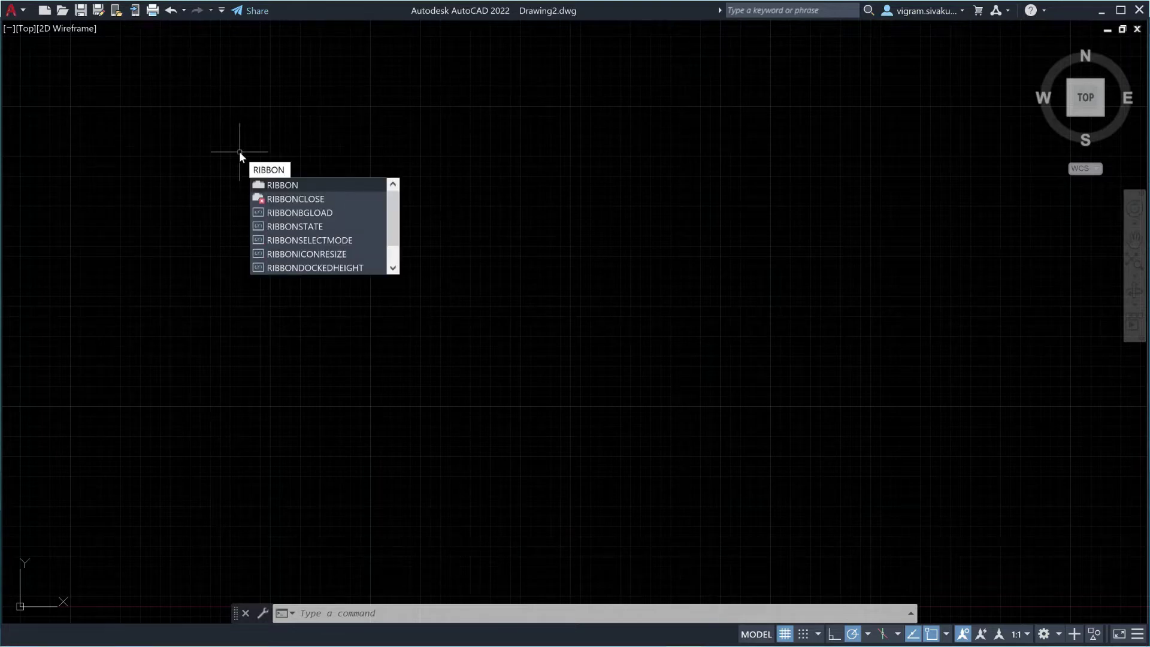
key("Return")
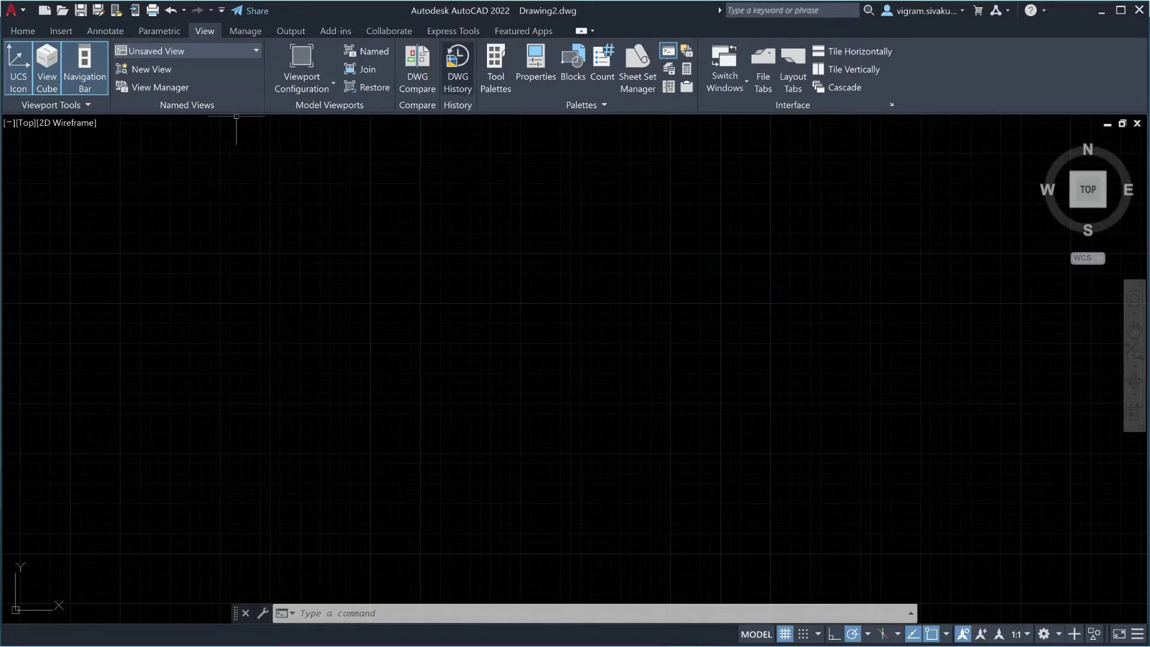
left_click(768, 74)
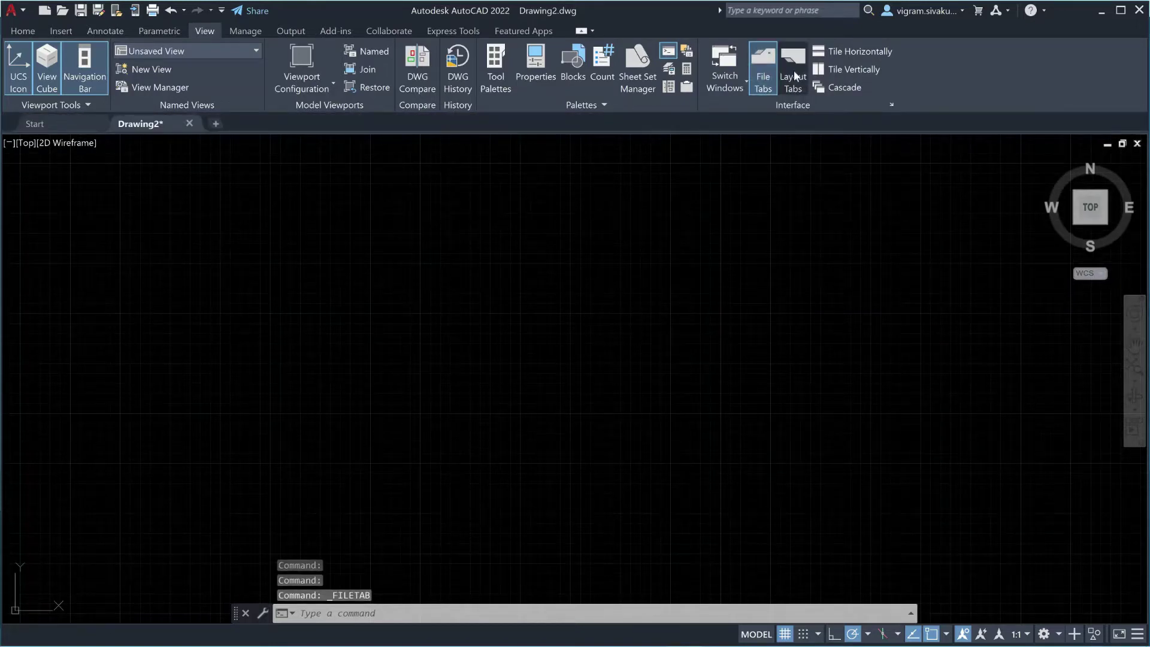
left_click(794, 74)
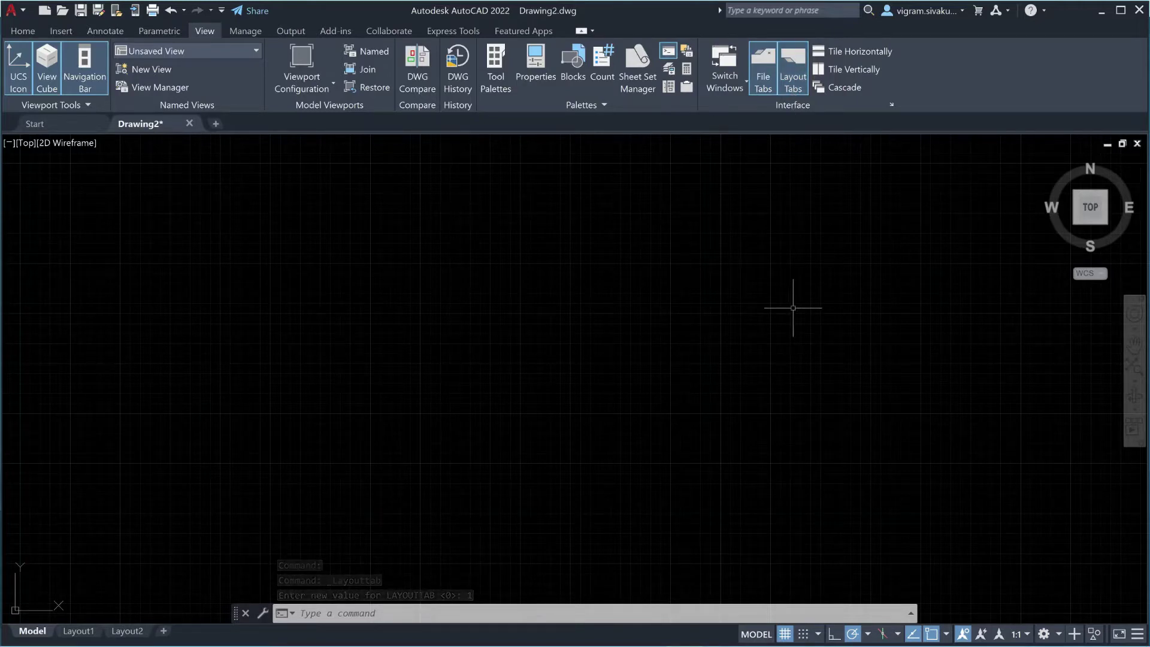
left_click(1058, 635)
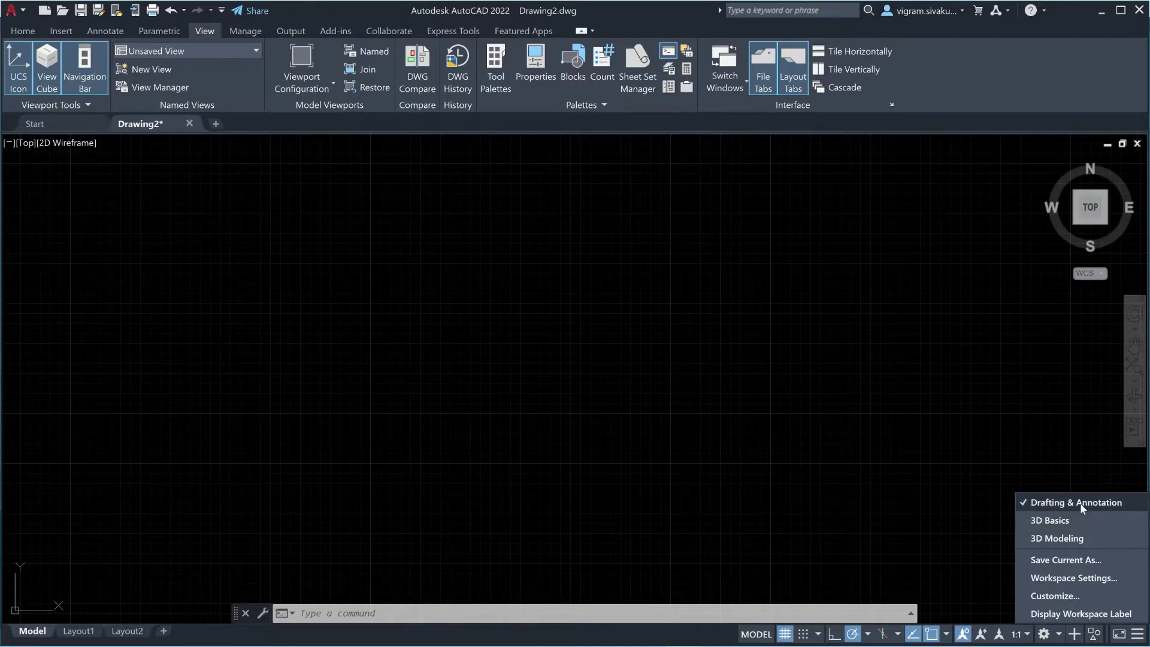
left_click(1051, 469)
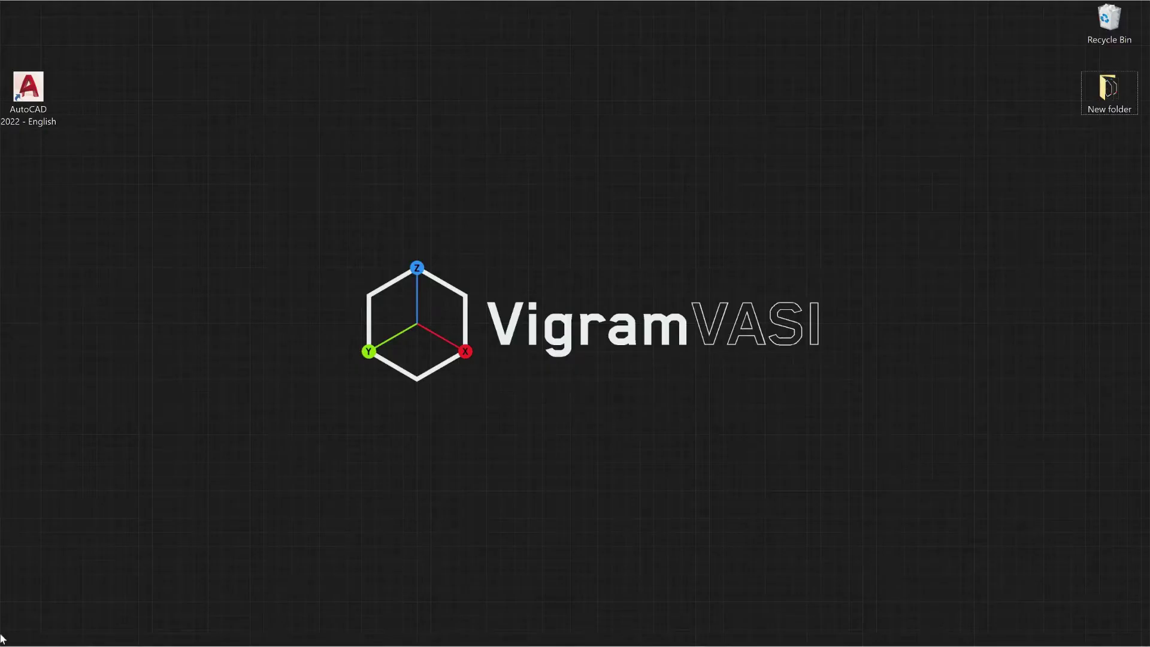
Step: Launch Reset Settings to Default from the Start menu's AutoCAD 2022 - English folder
left_click(18, 631)
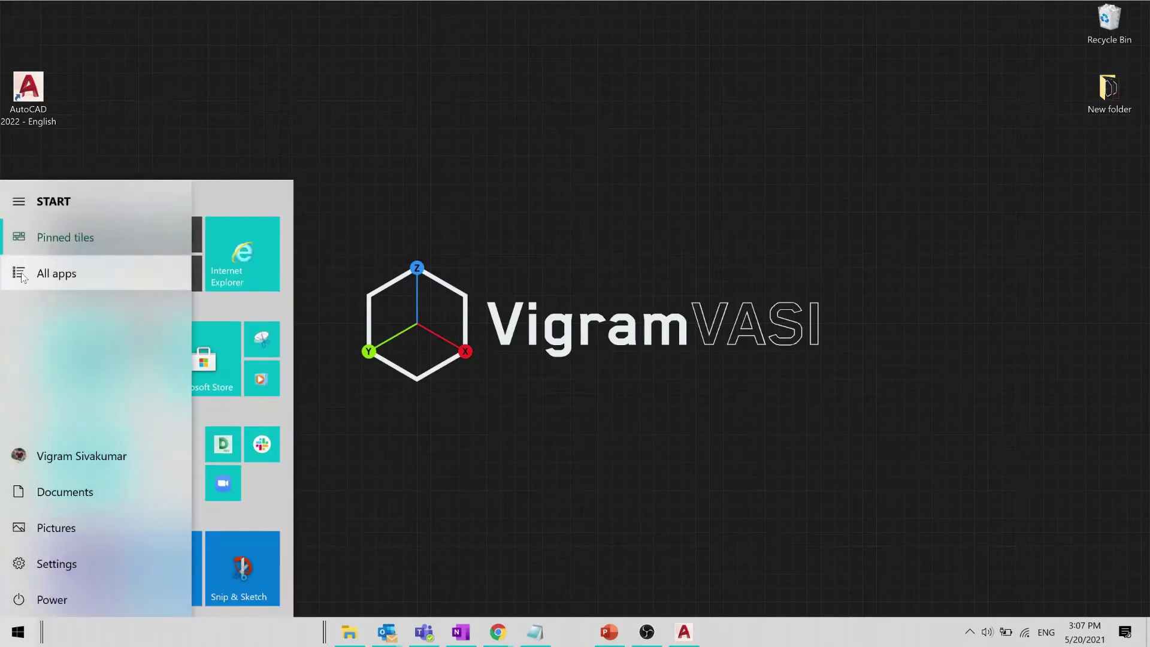
left_click(24, 274)
scroll(155, 342, "down", 3)
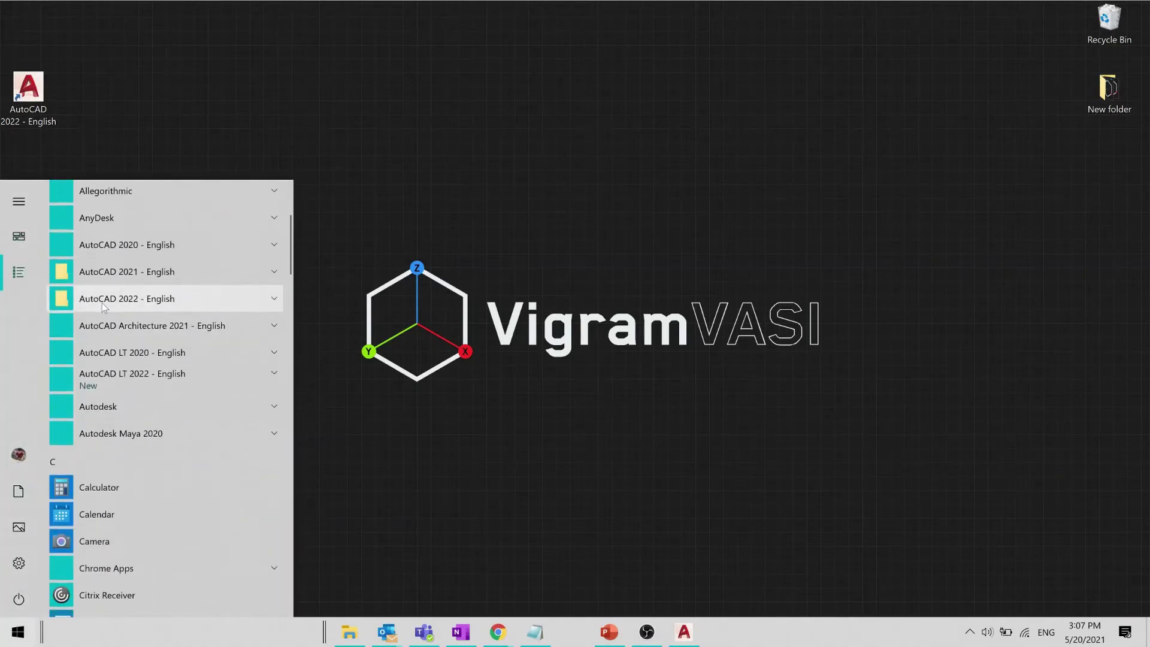
left_click(271, 300)
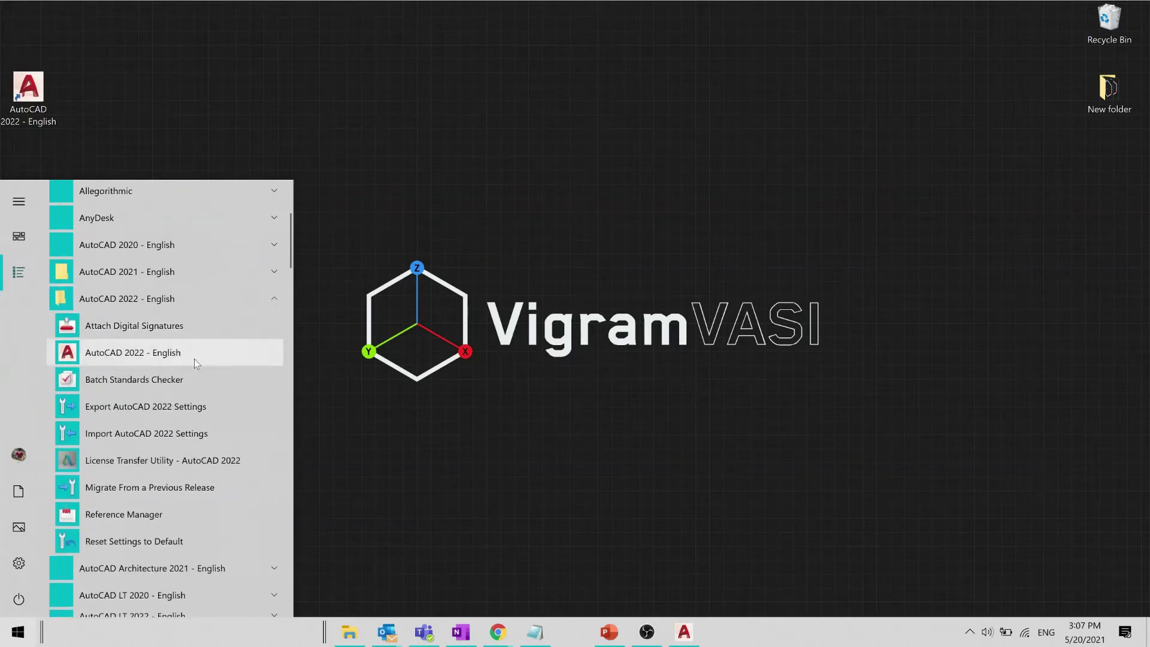
scroll(193, 359, "down", 2)
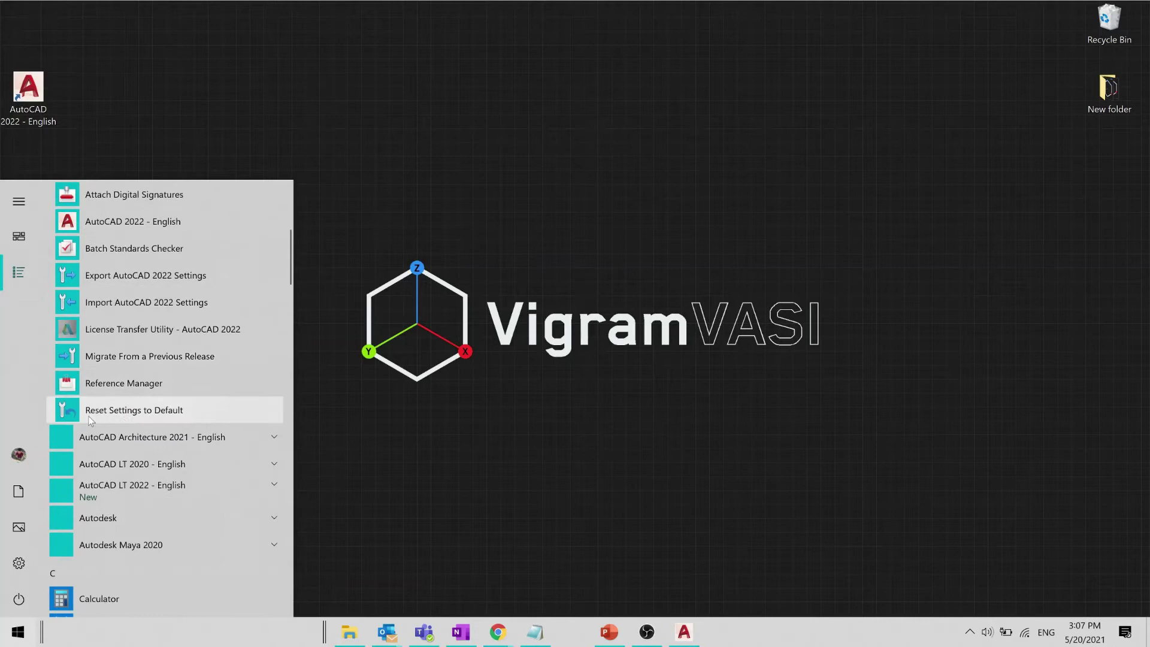
left_click(189, 411)
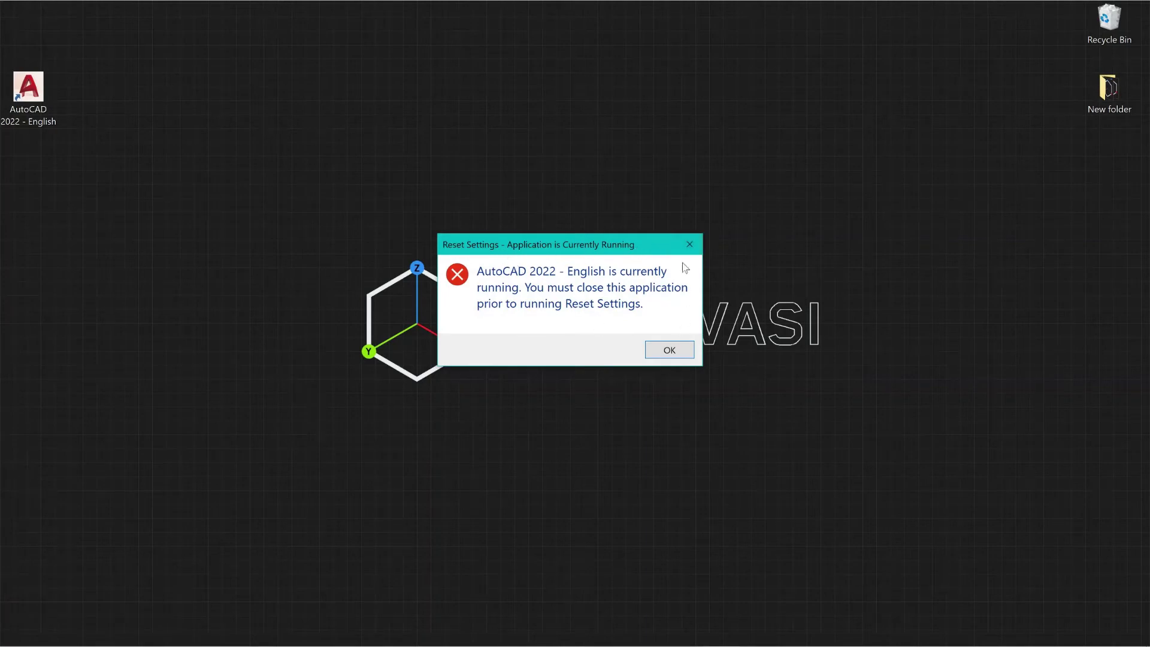
Step: Dismiss the still-running error and quit AutoCAD without saving Drawing2.dwg
left_click(689, 243)
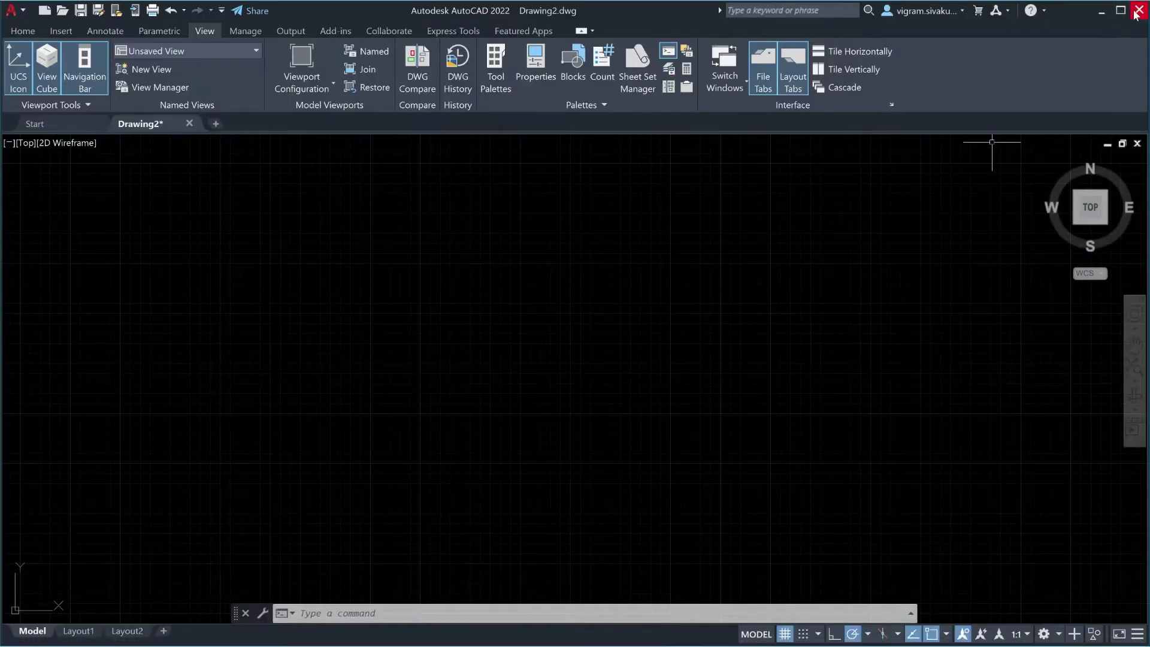
left_click(1136, 12)
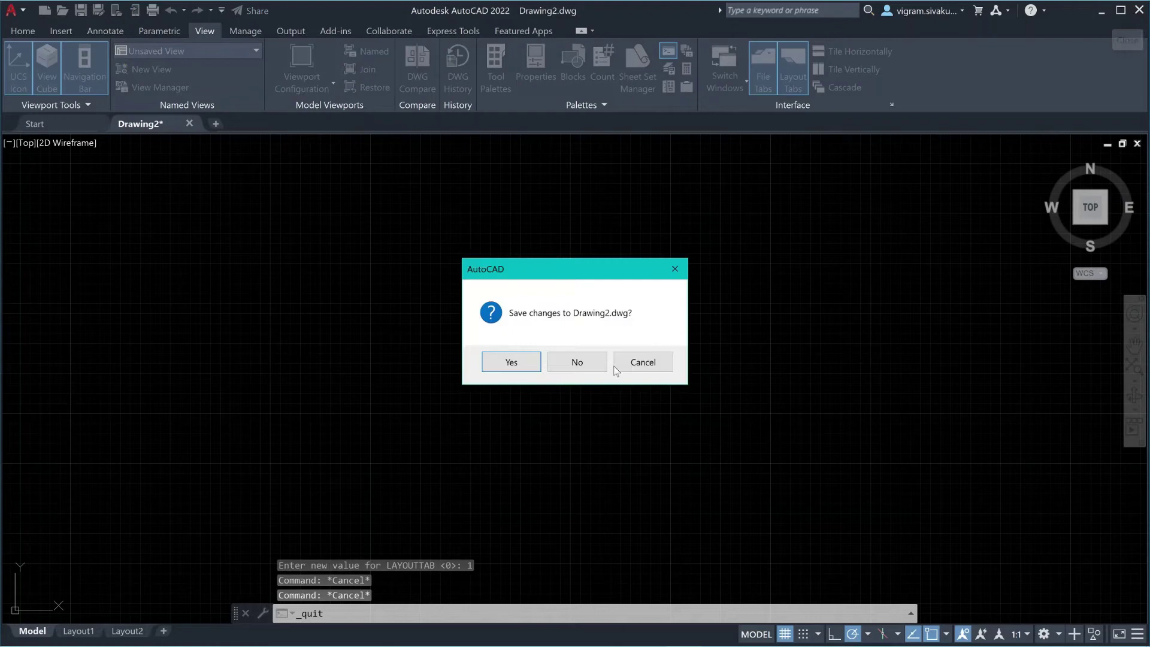
left_click(577, 362)
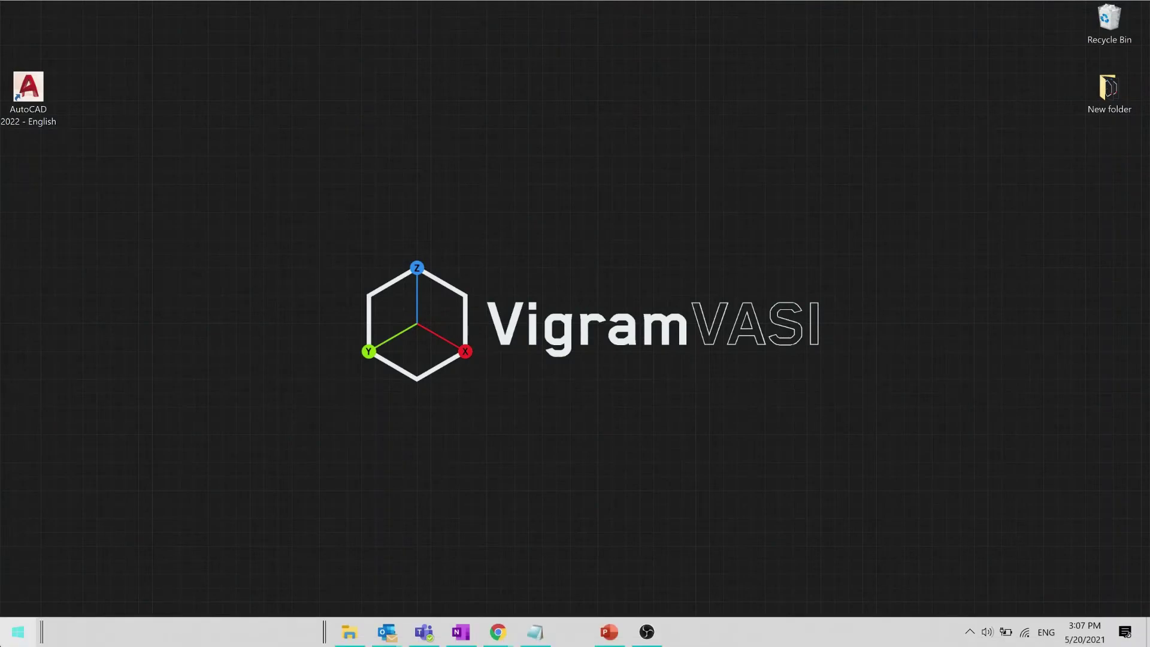
Step: Relaunch Reset Settings to Default from the AutoCAD 2022 - English Start menu folder
left_click(18, 632)
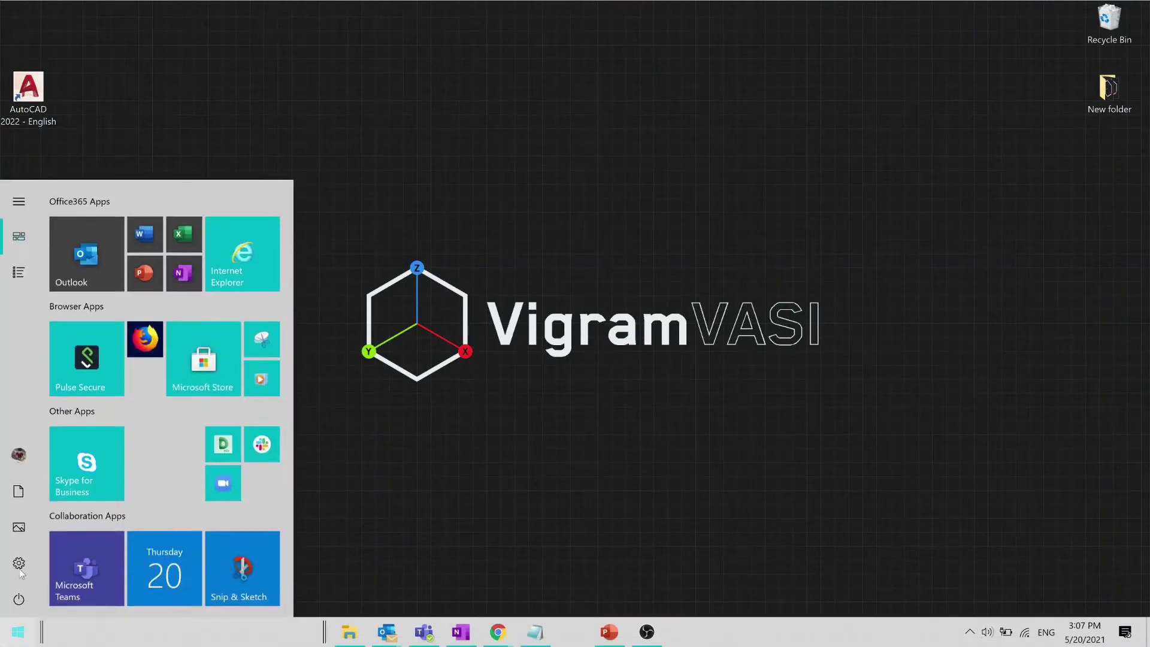
left_click(24, 272)
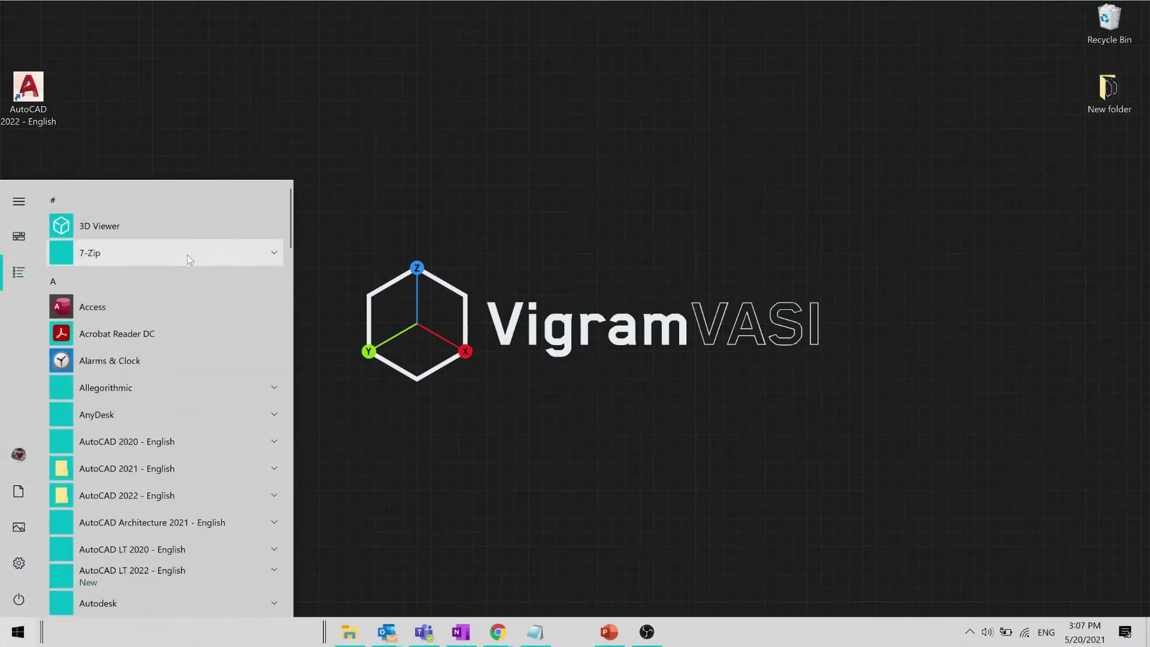
scroll(188, 258, "down", 3)
left_click(186, 301)
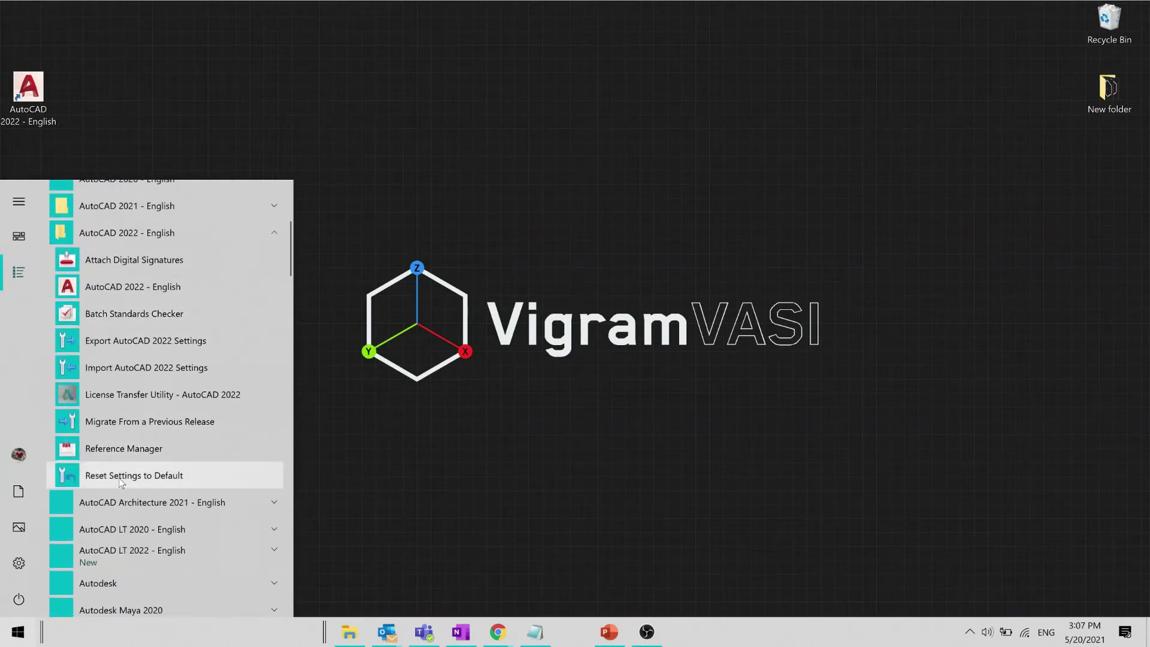
left_click(119, 476)
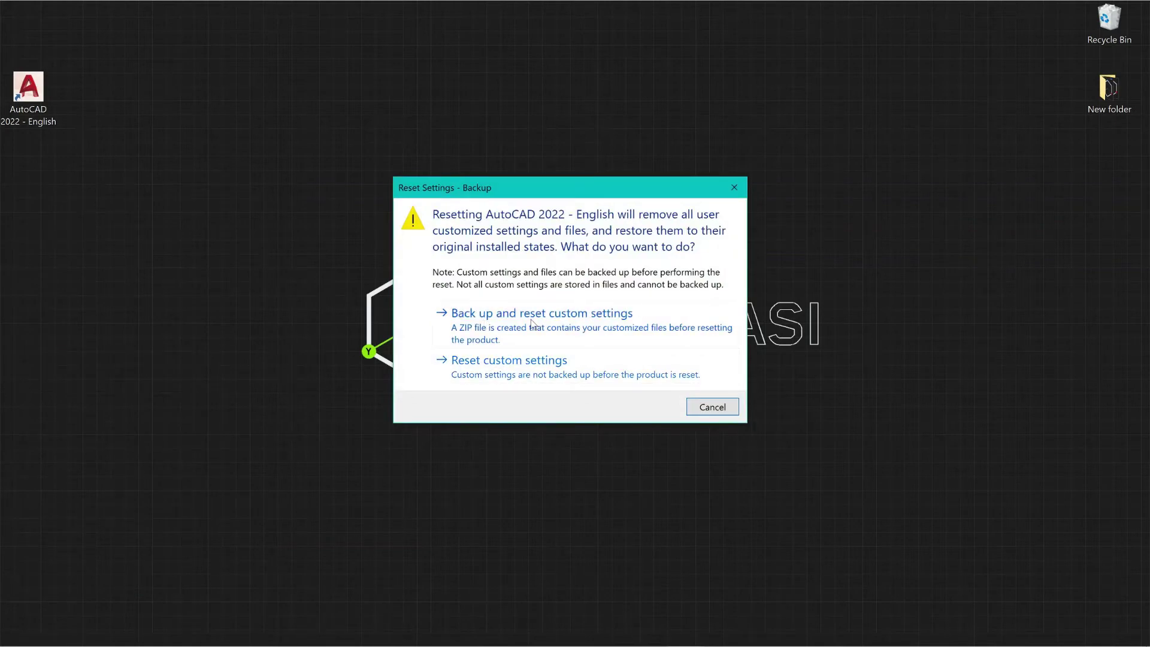
Step: Back up custom settings to AutoCAD 2022 - English_cust_settings.zip, replacing the old copy, and reset
left_click(534, 327)
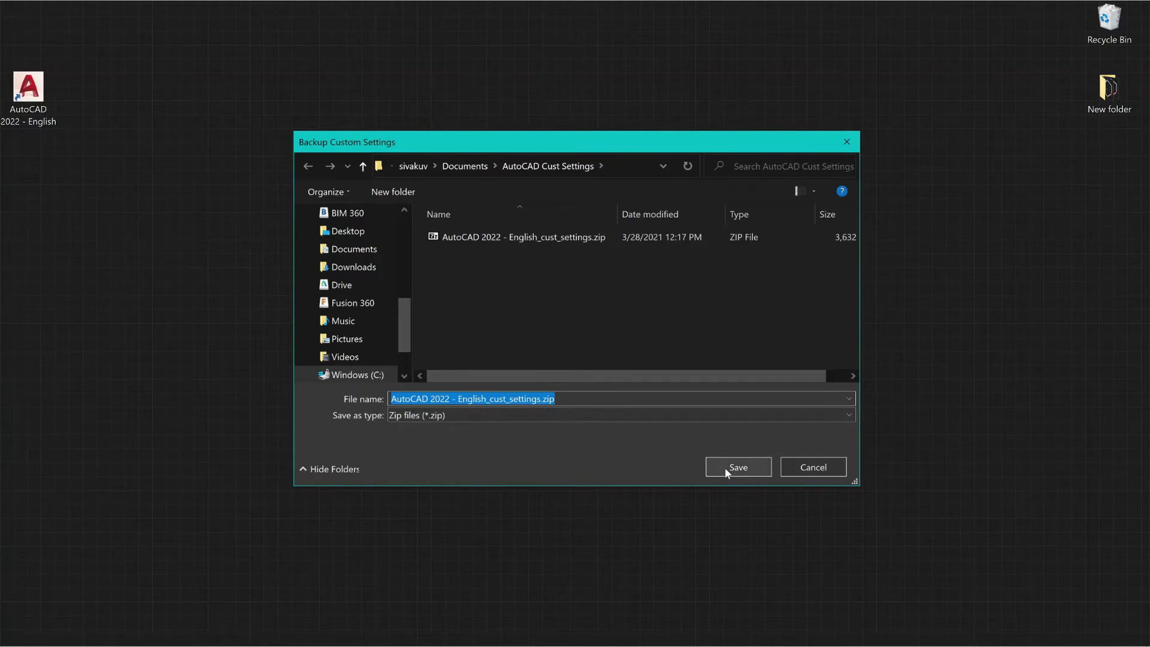
left_click(722, 470)
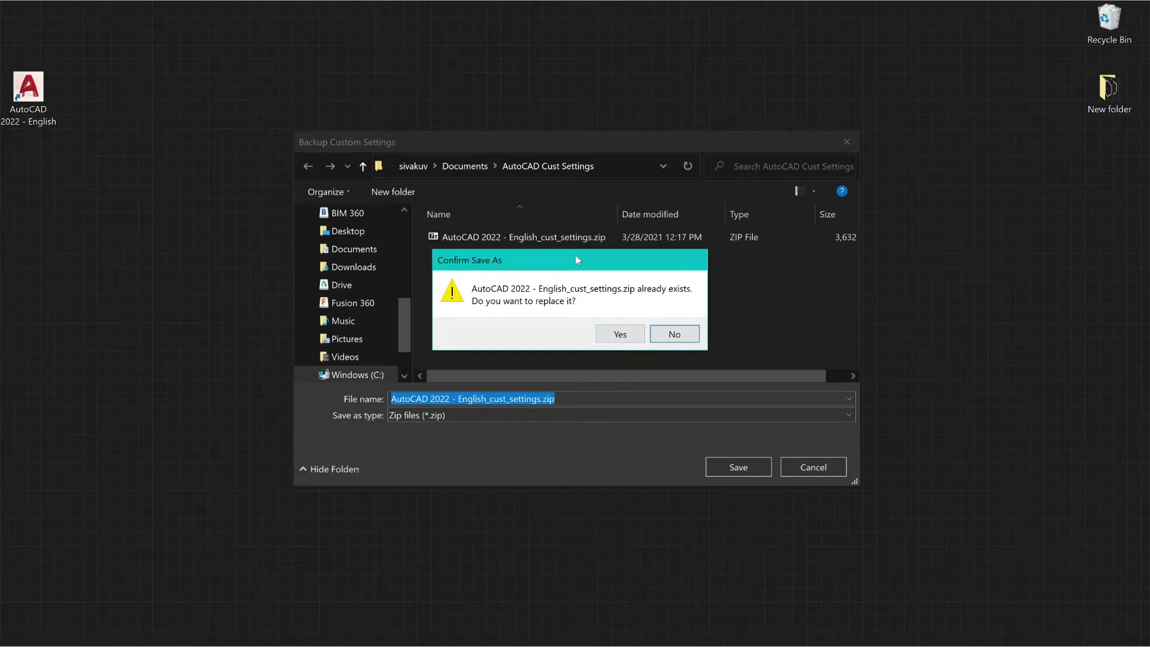
left_click(609, 336)
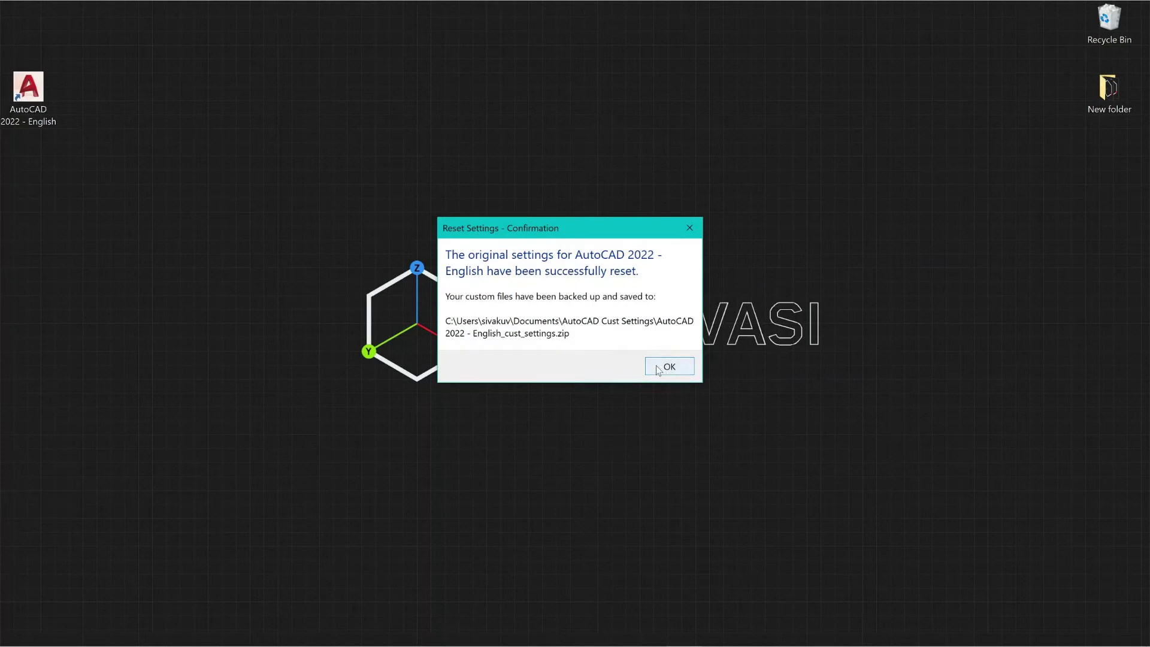
left_click(658, 370)
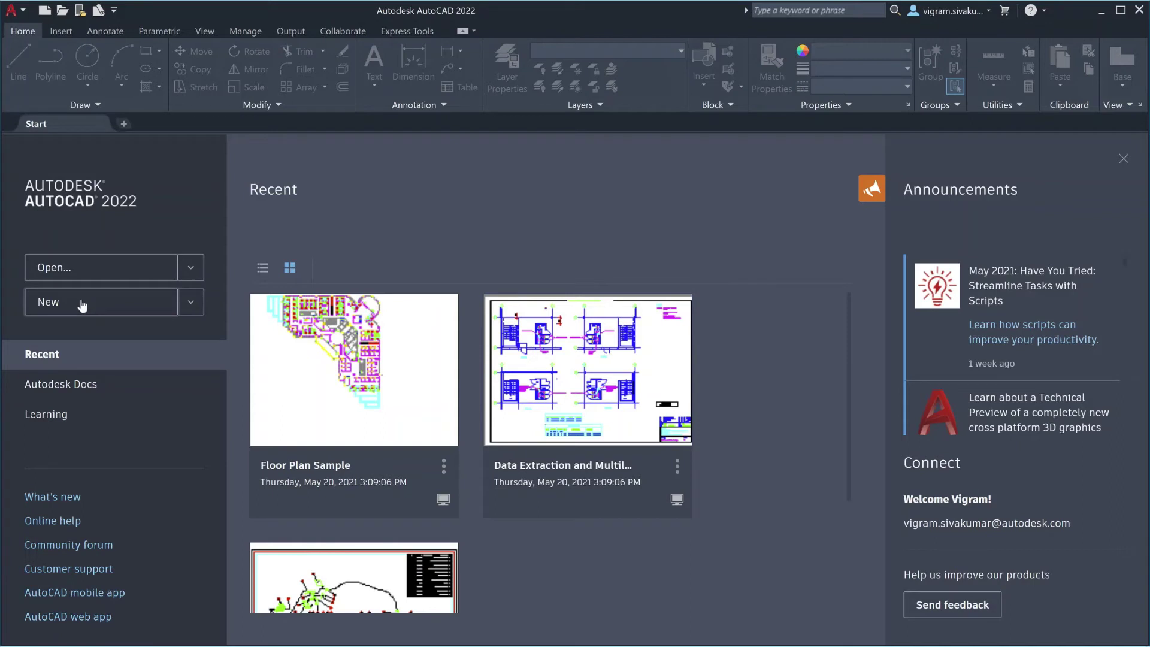
Step: Start blank Drawing1, dismiss the add-in notice, and browse the Insert, Annotate and Home tabs
left_click(108, 308)
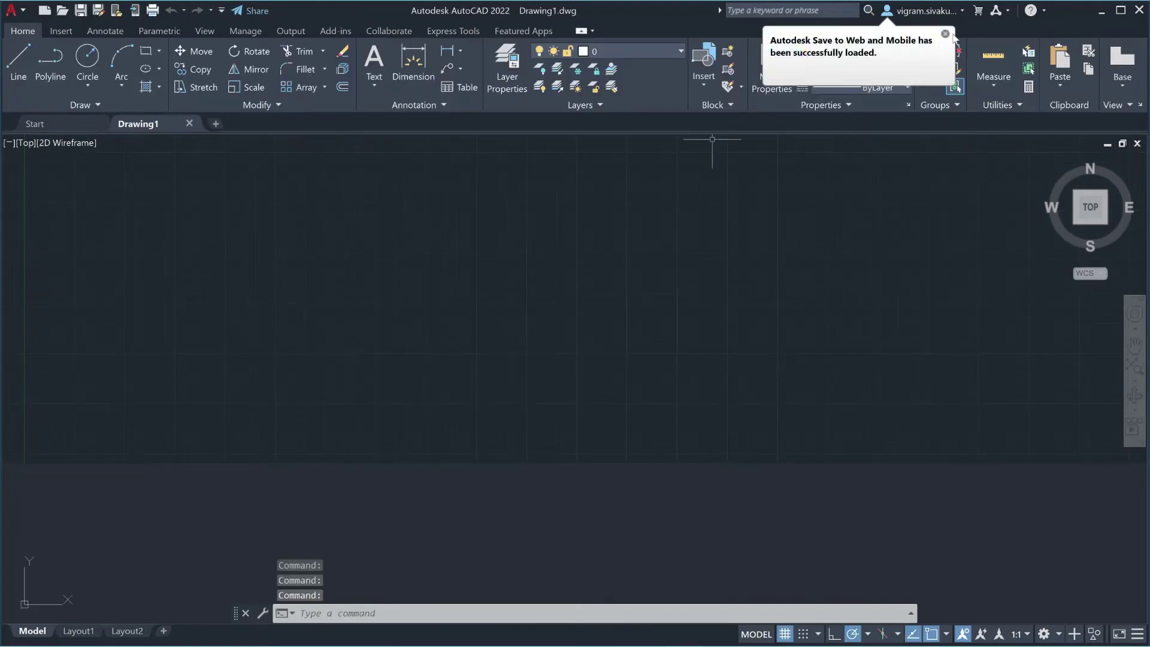
left_click(945, 34)
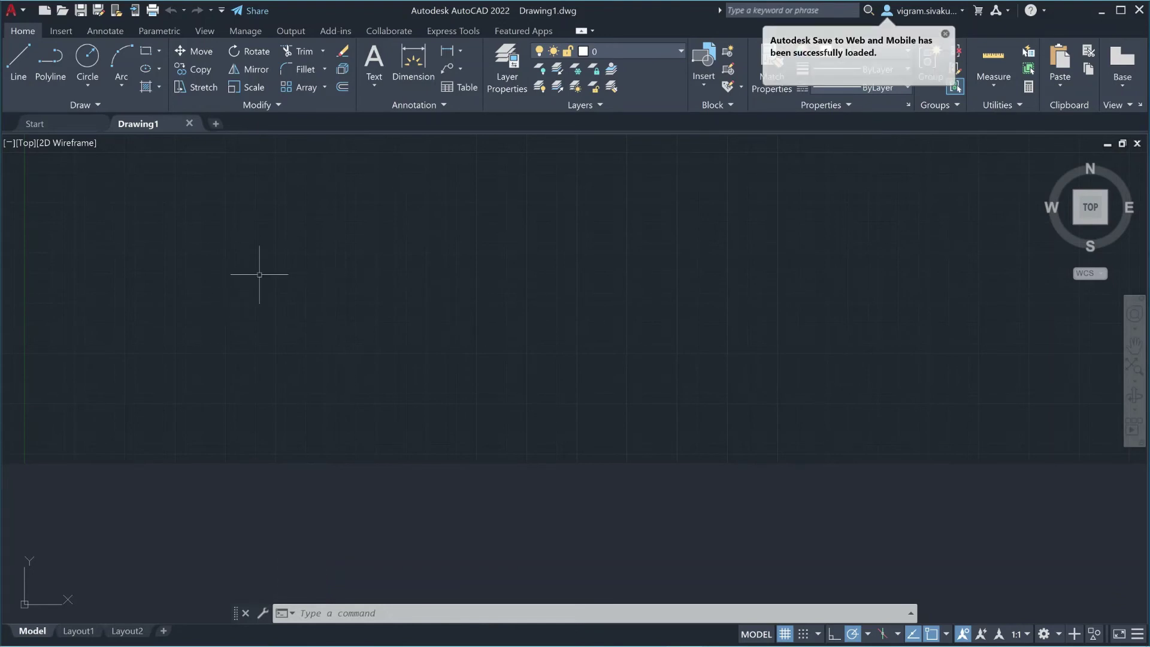
left_click(62, 33)
left_click(100, 34)
left_click(33, 30)
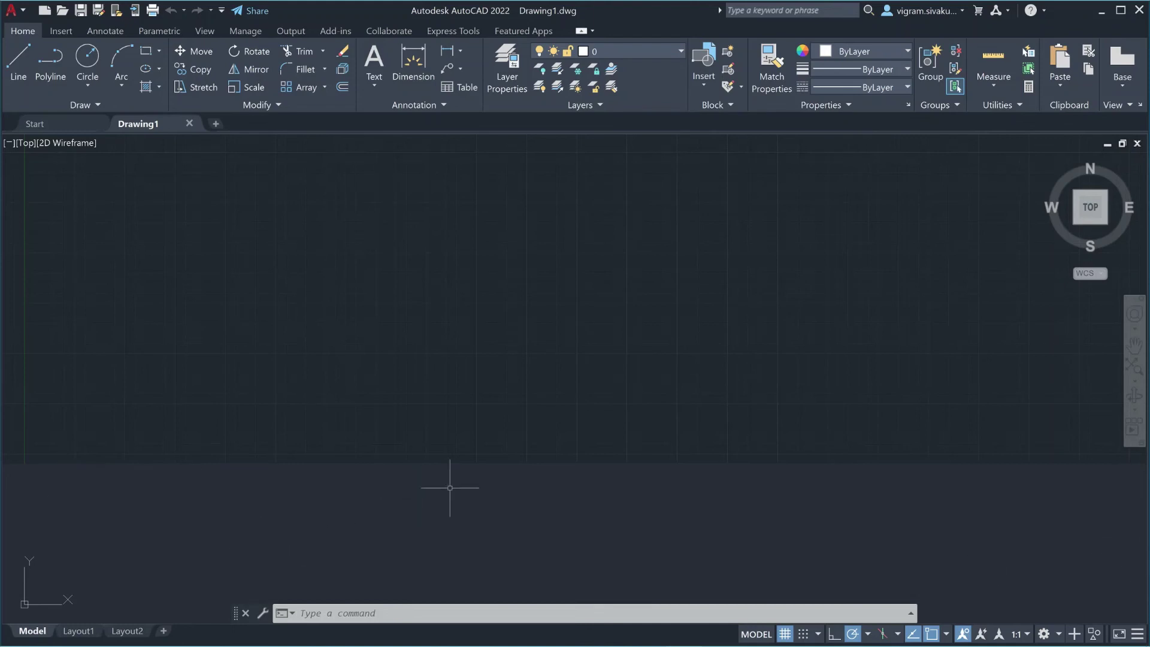
scroll(455, 425, "down", 3)
scroll(462, 367, "up", 5)
scroll(492, 361, "down", 2)
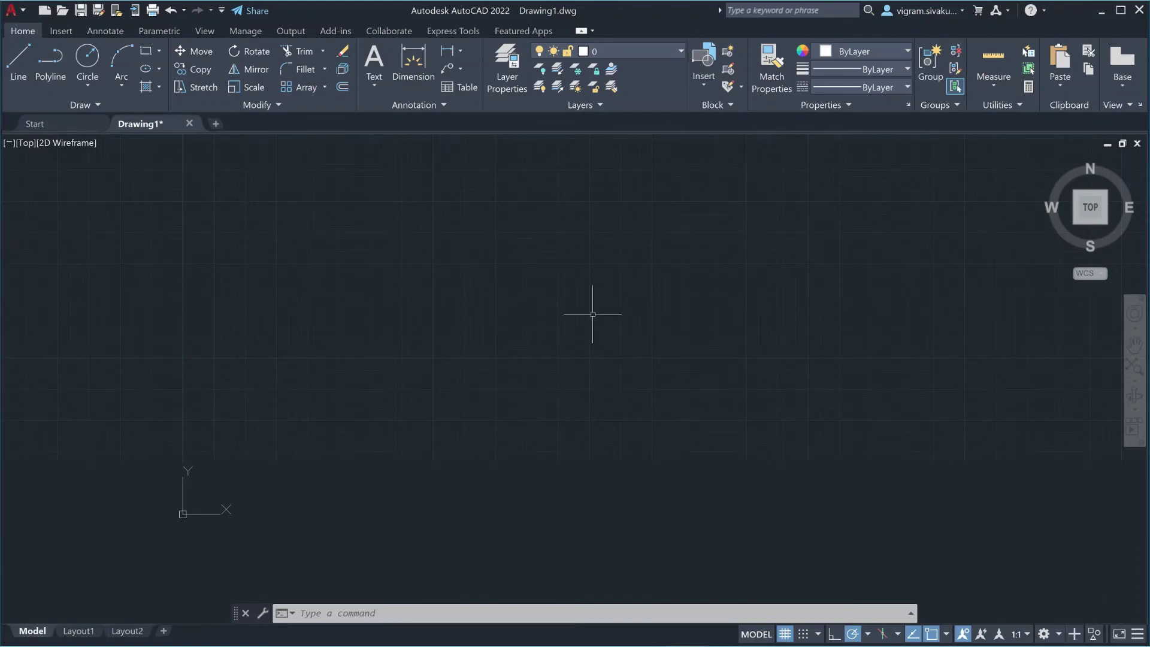
Step: In GRAPHICSCONFIG, set 2D display to Basic Mode and disable material effects, full shadows and per-pixel lighting
type("gra")
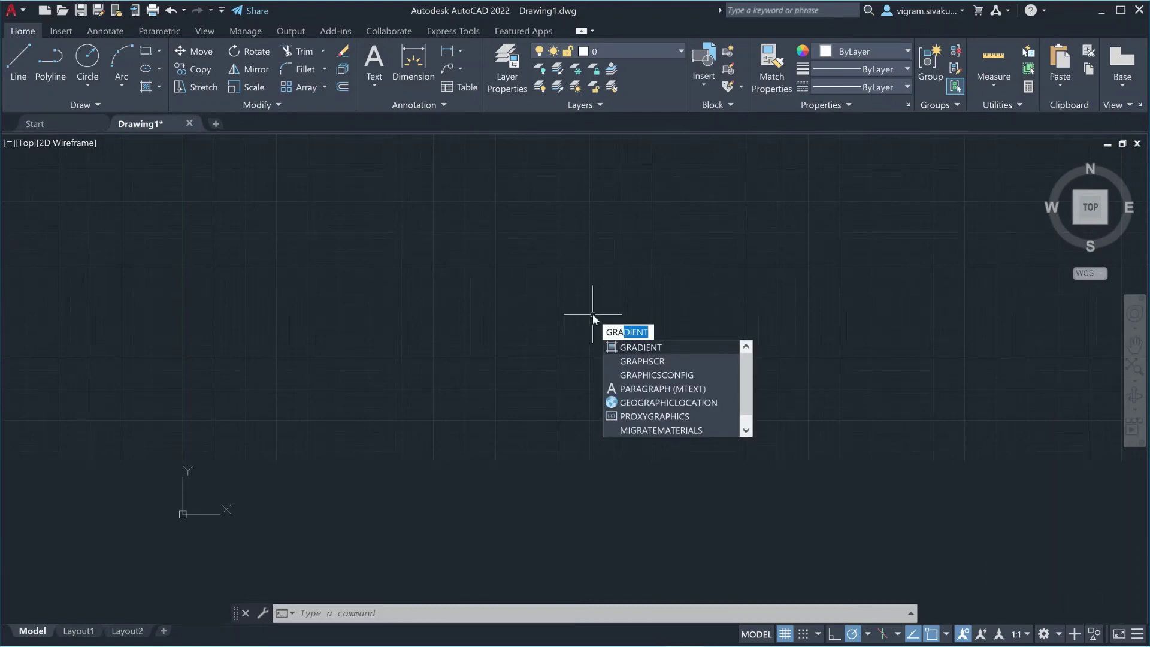
type("phi")
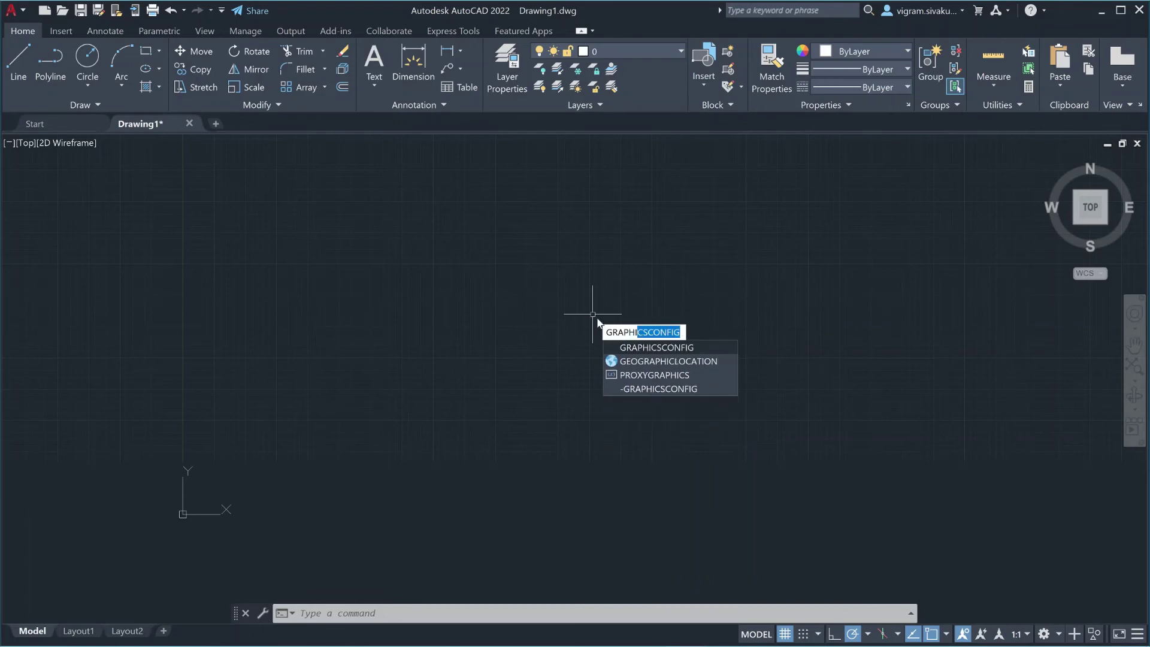
key("Return")
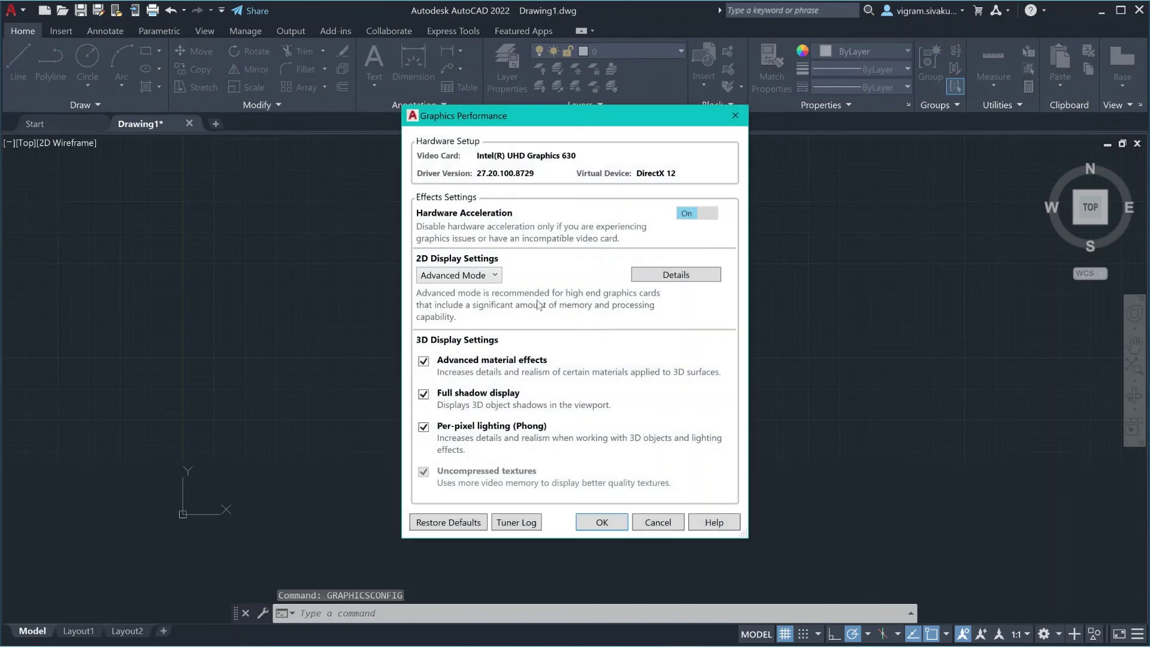
left_click(482, 277)
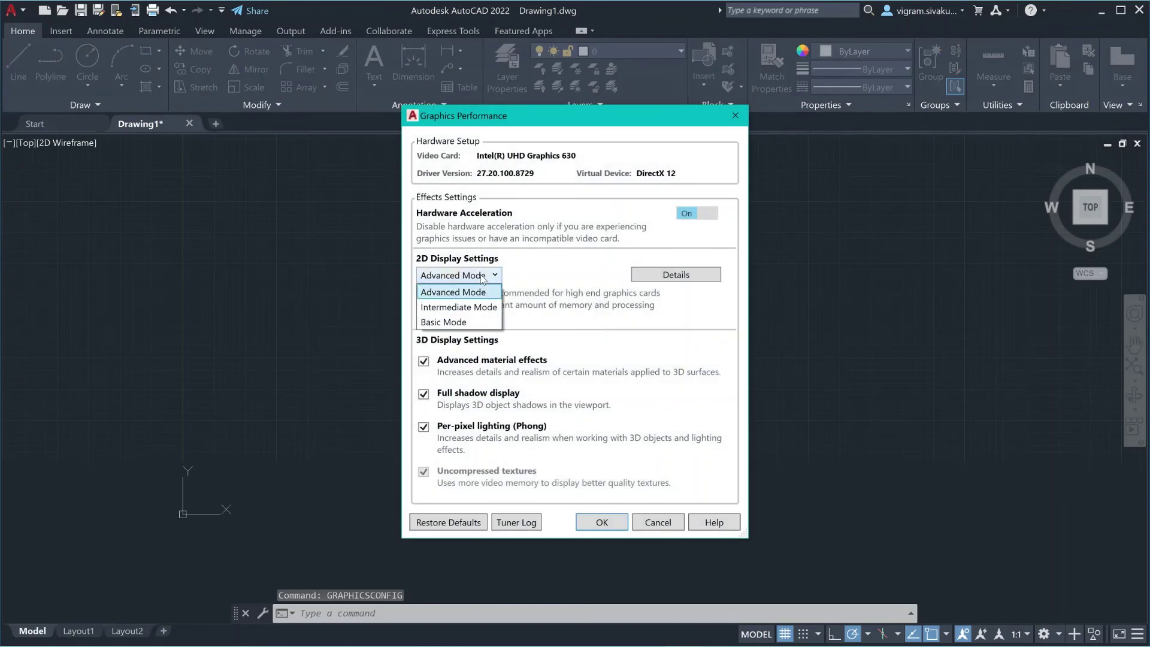
left_click(480, 321)
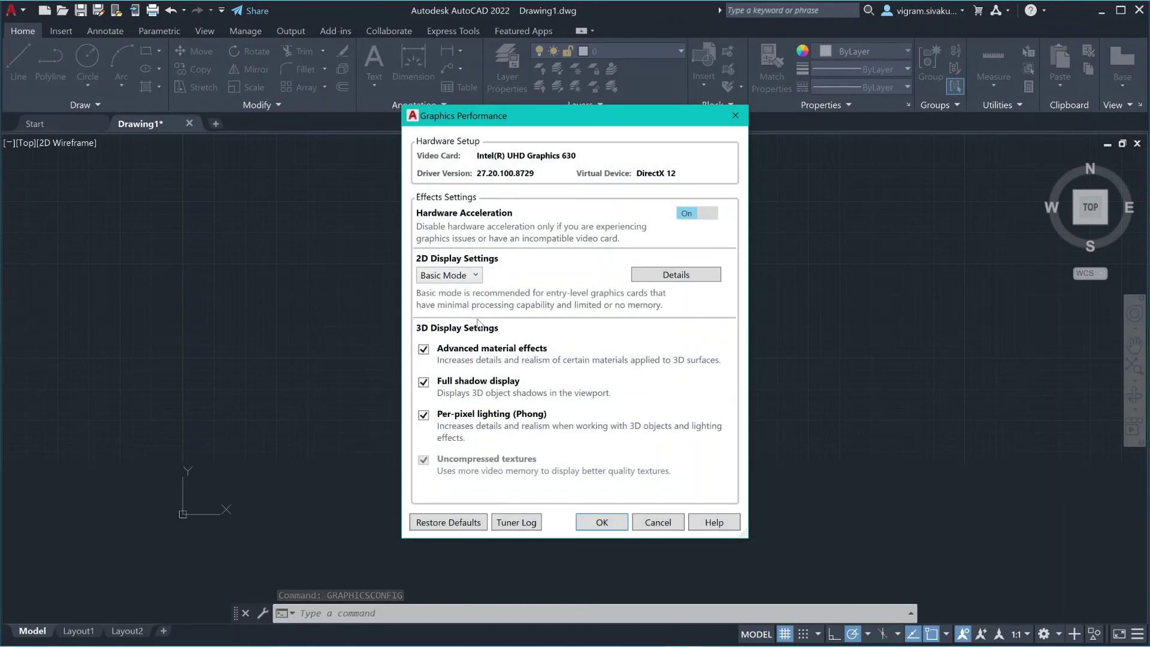
left_click(422, 352)
left_click(423, 382)
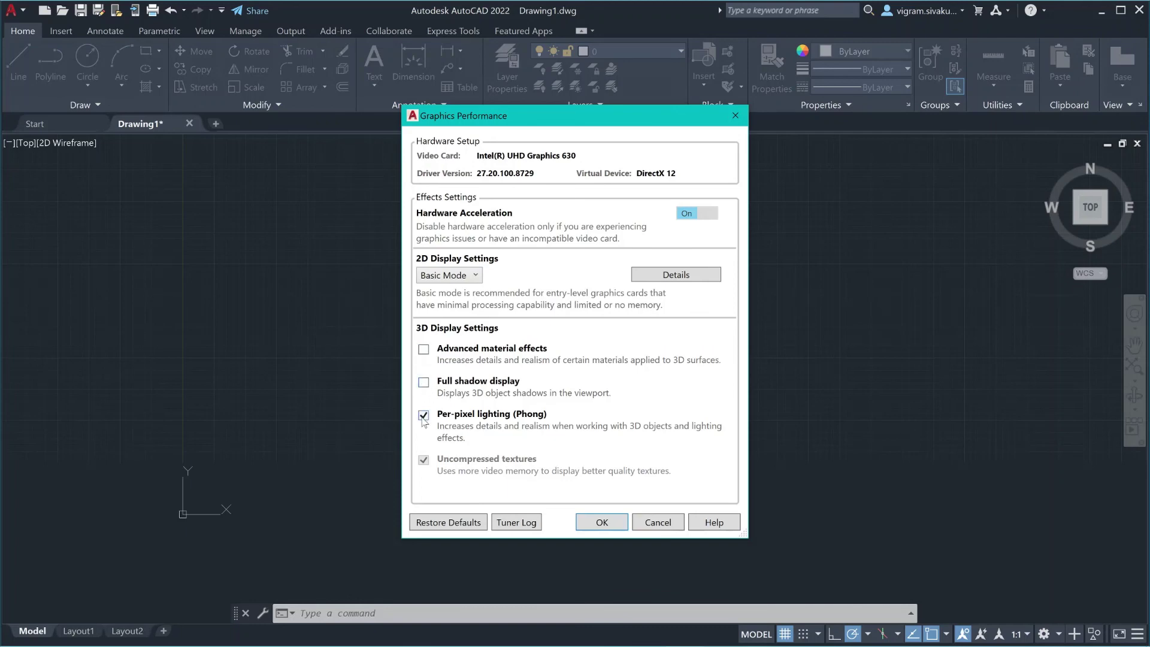
left_click(424, 415)
left_click(602, 523)
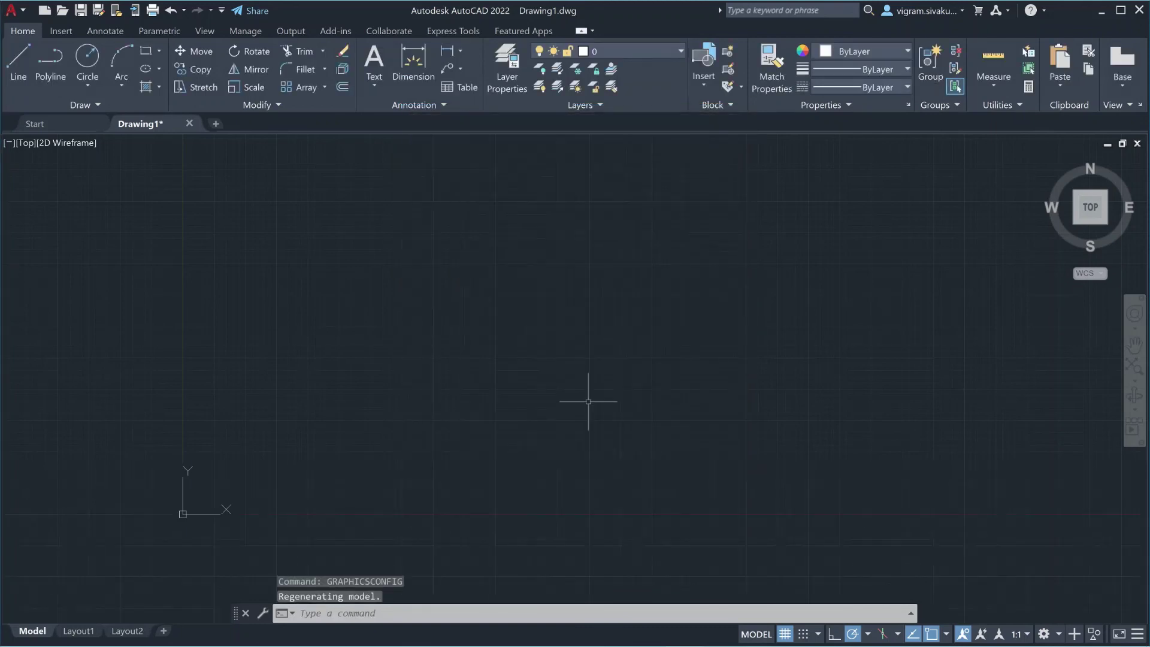
middle_click_drag(612, 411, 472, 477)
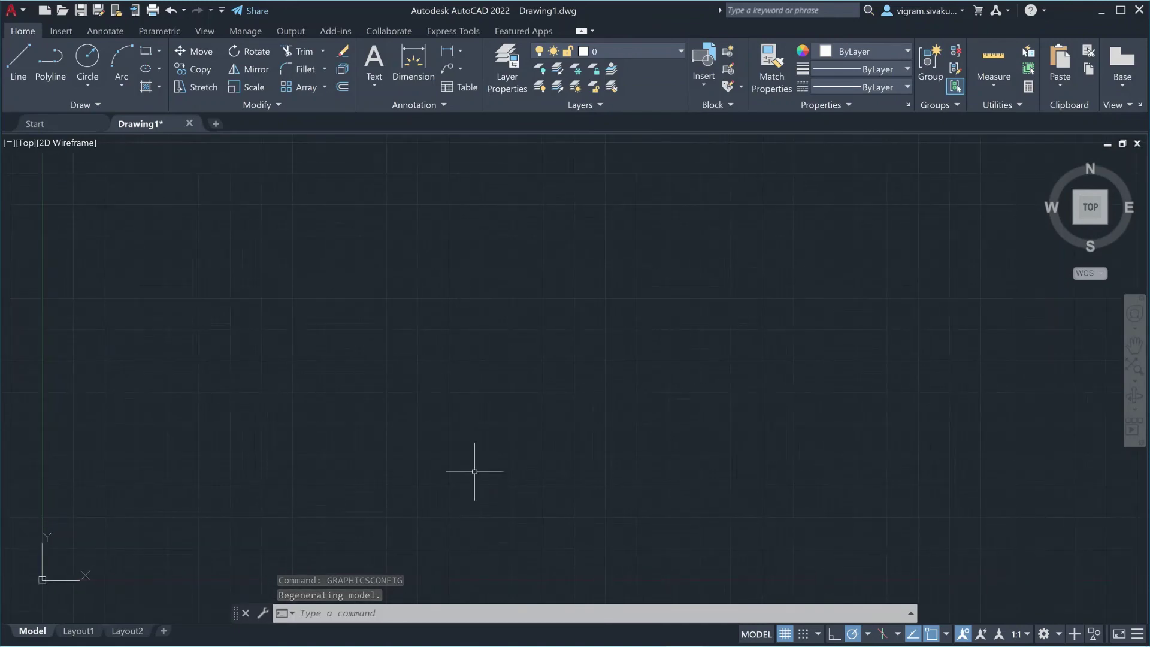